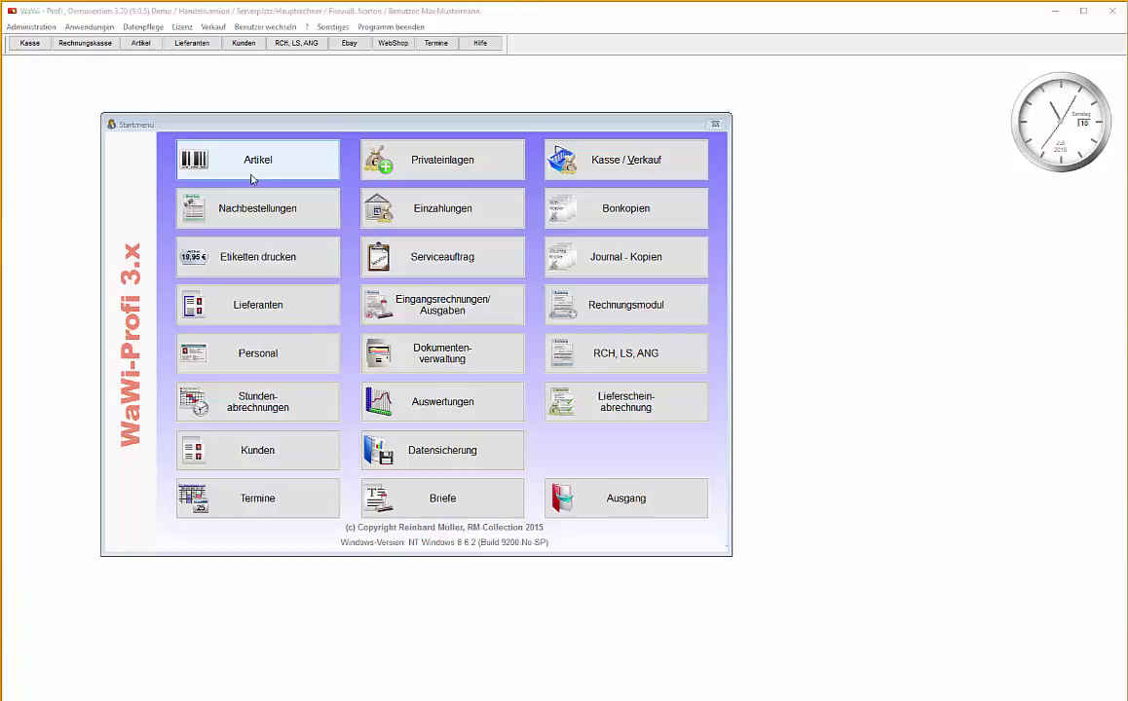
- Open the article master and examine the selection options in its print form, including the Laut Liste option
{"action": "left_click", "coordinate": [249, 173]}
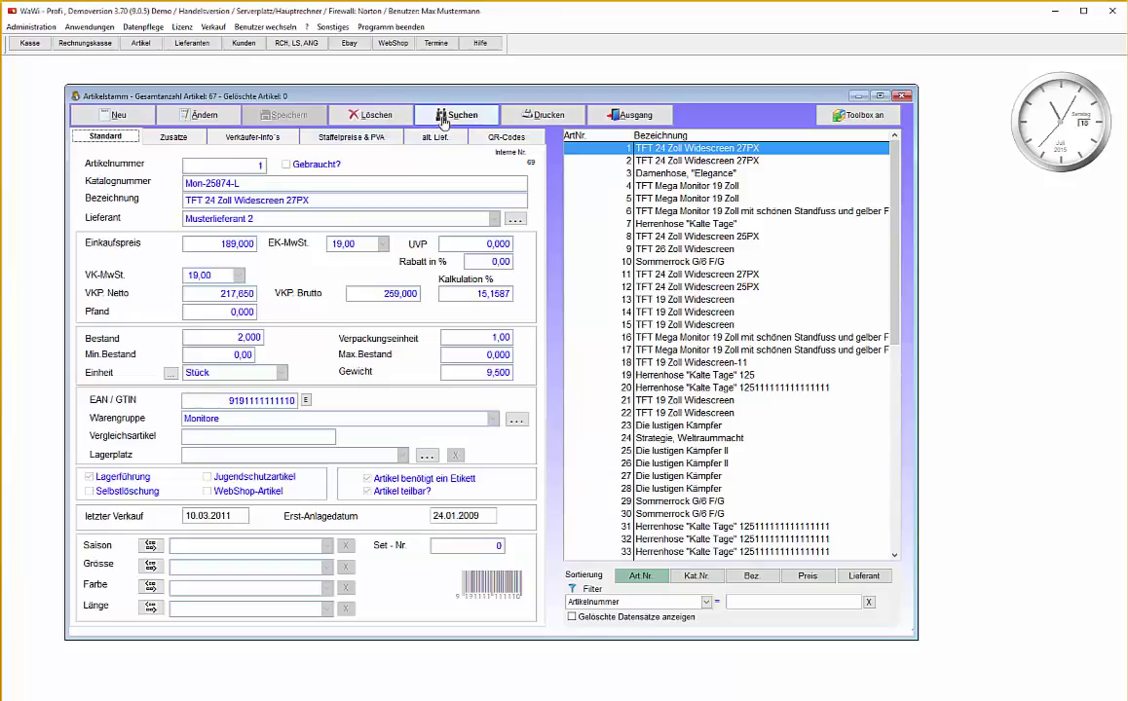
{"action": "left_click", "coordinate": [546, 118]}
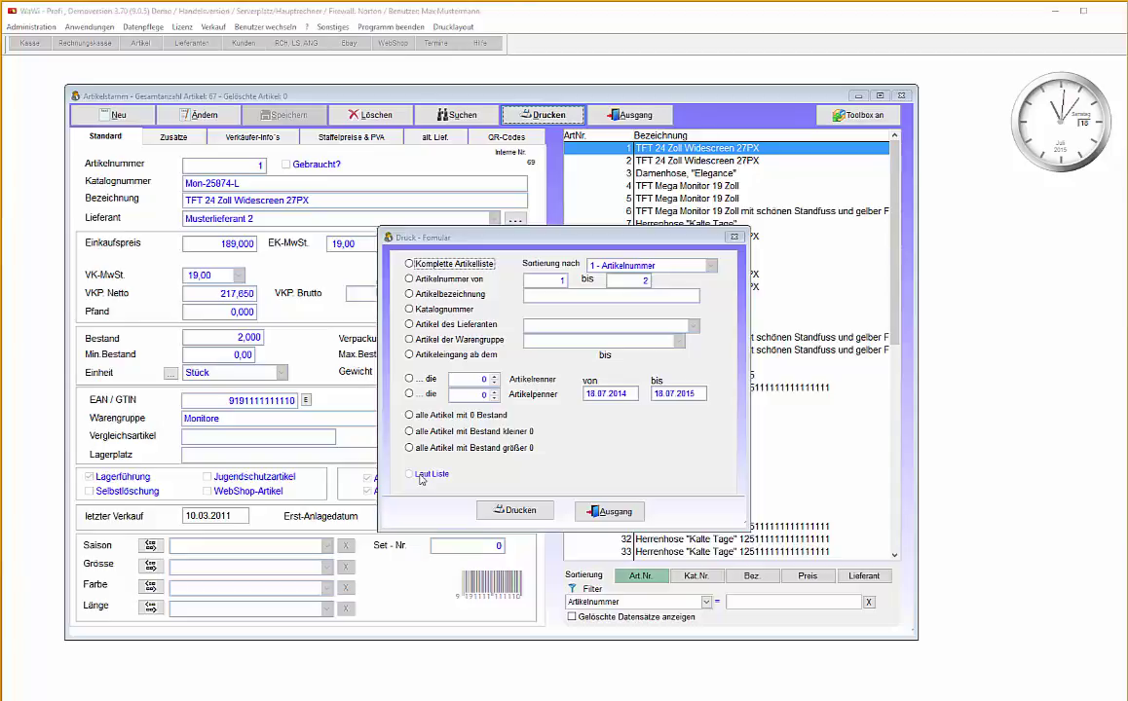
{"action": "left_click", "coordinate": [610, 512]}
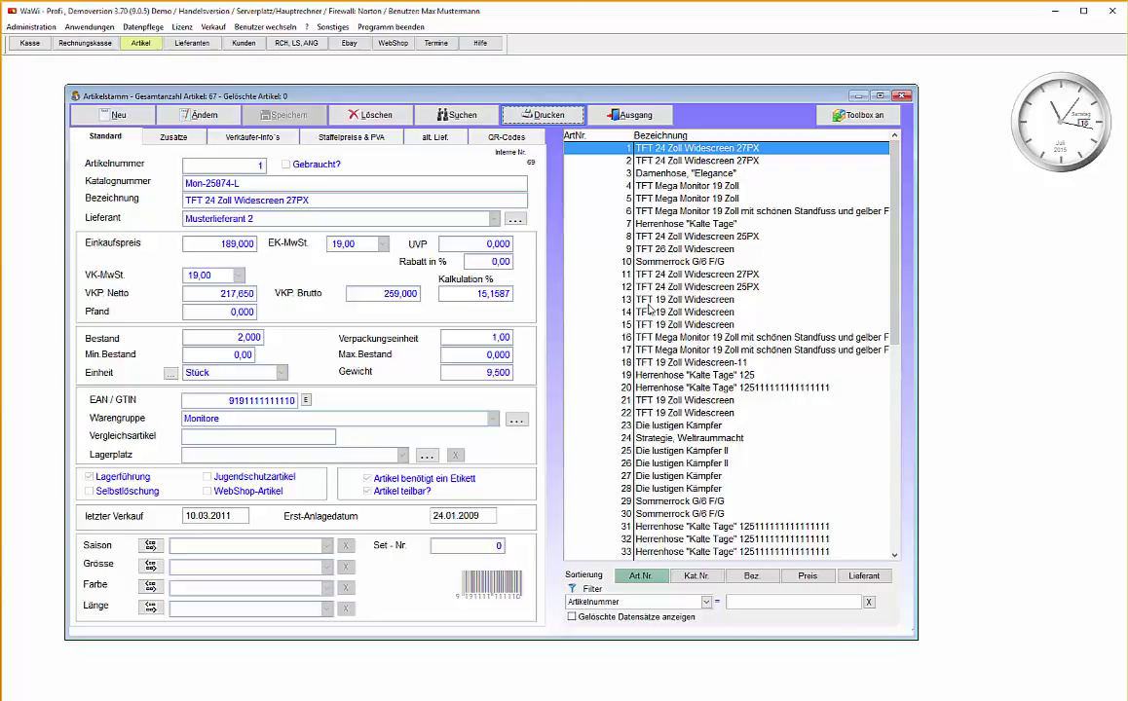
- Set the article search type to Mega Variante and apply it
{"action": "left_click", "coordinate": [477, 116]}
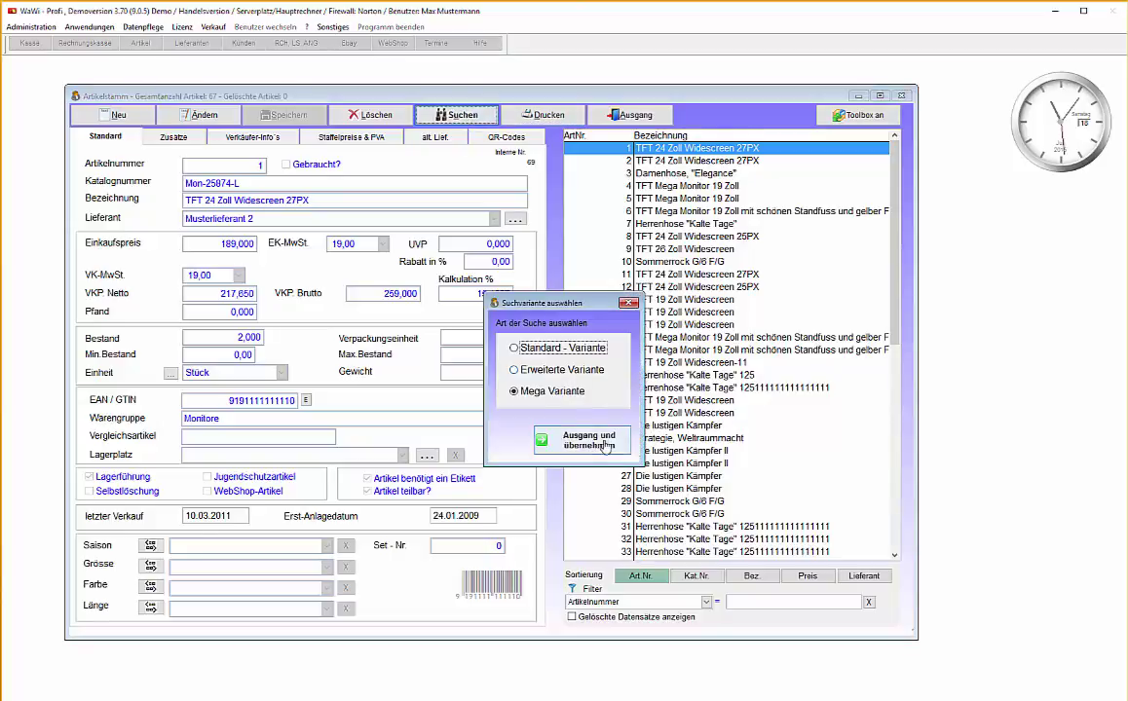
{"action": "left_click", "coordinate": [534, 394]}
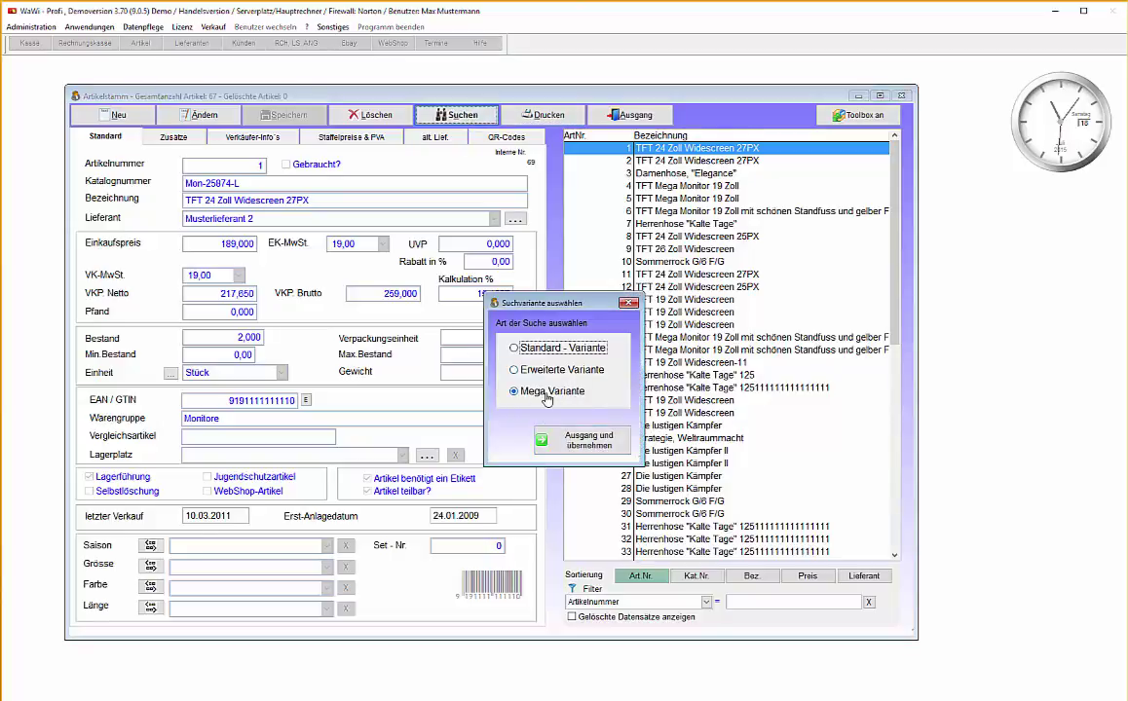
{"action": "left_click", "coordinate": [585, 447]}
{"action": "left_click", "coordinate": [587, 387]}
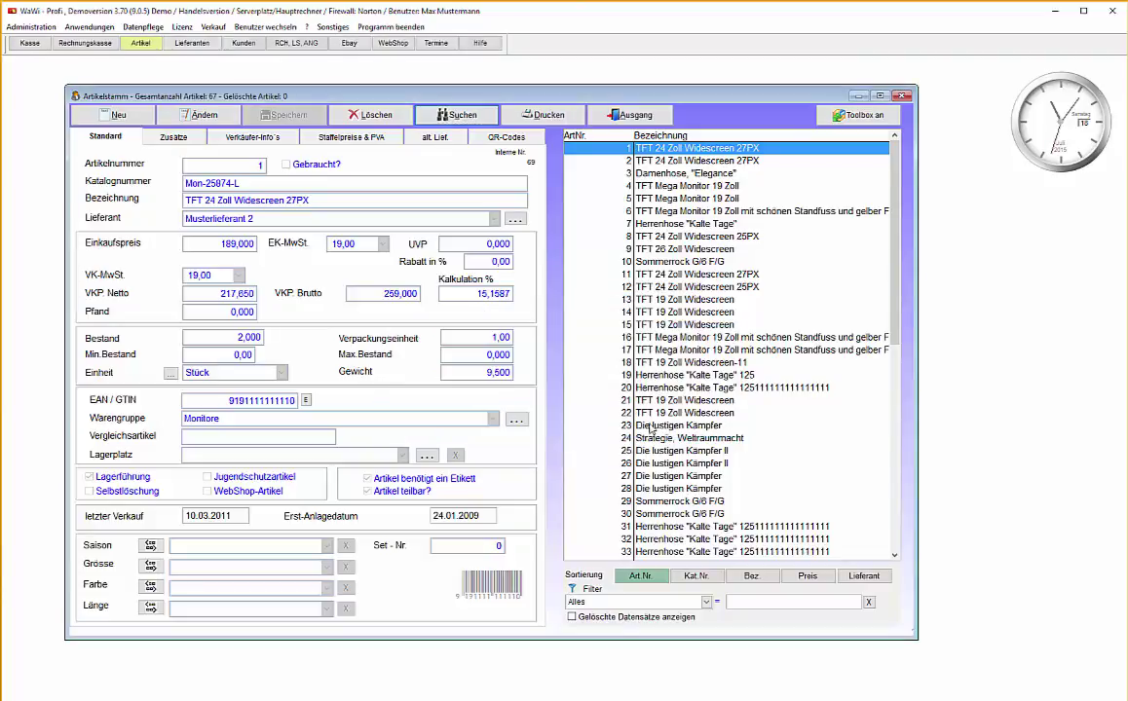
- Fill in the article search with Bezeichnung "tft", VK-Preis 159 and Lieferant Musterlieferant 2
{"action": "left_click", "coordinate": [461, 117]}
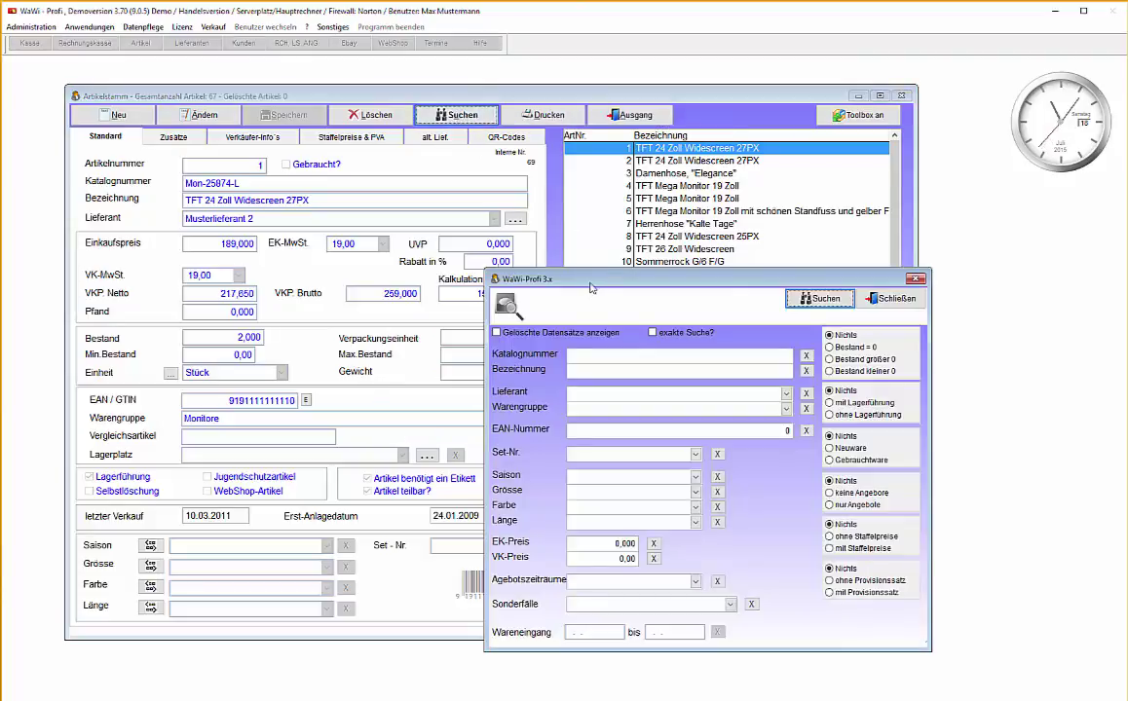
{"action": "left_click_drag", "start_coordinate": [577, 249], "coordinate": [367, 188]}
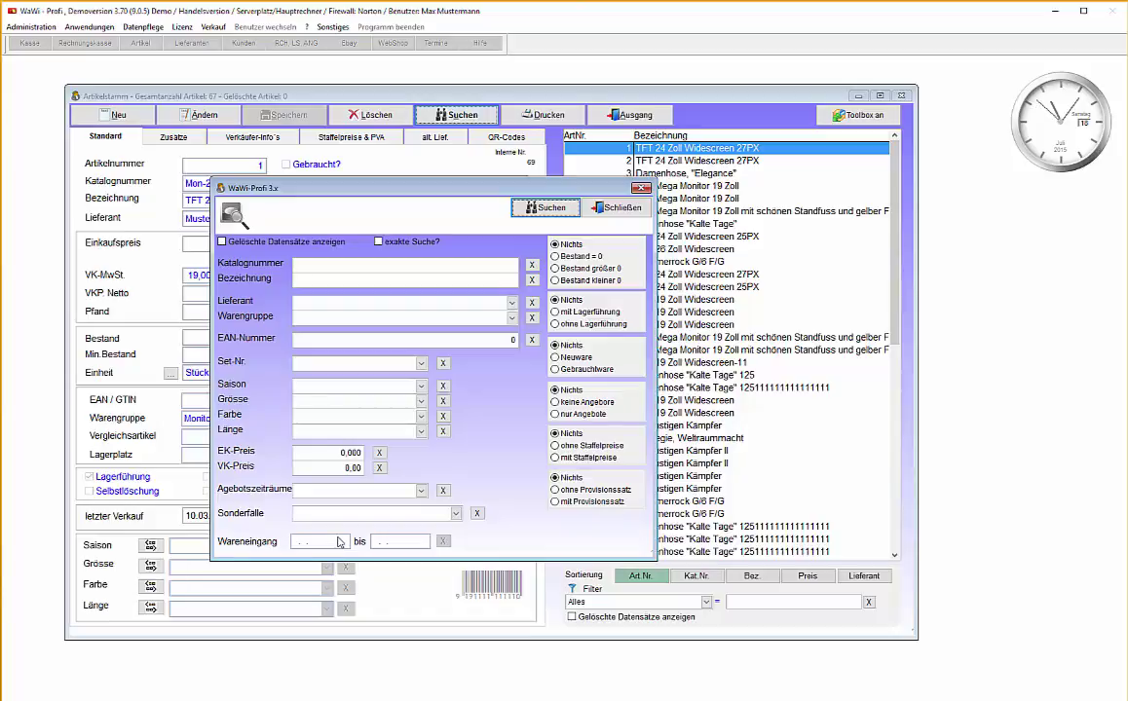
{"action": "left_click", "coordinate": [331, 280]}
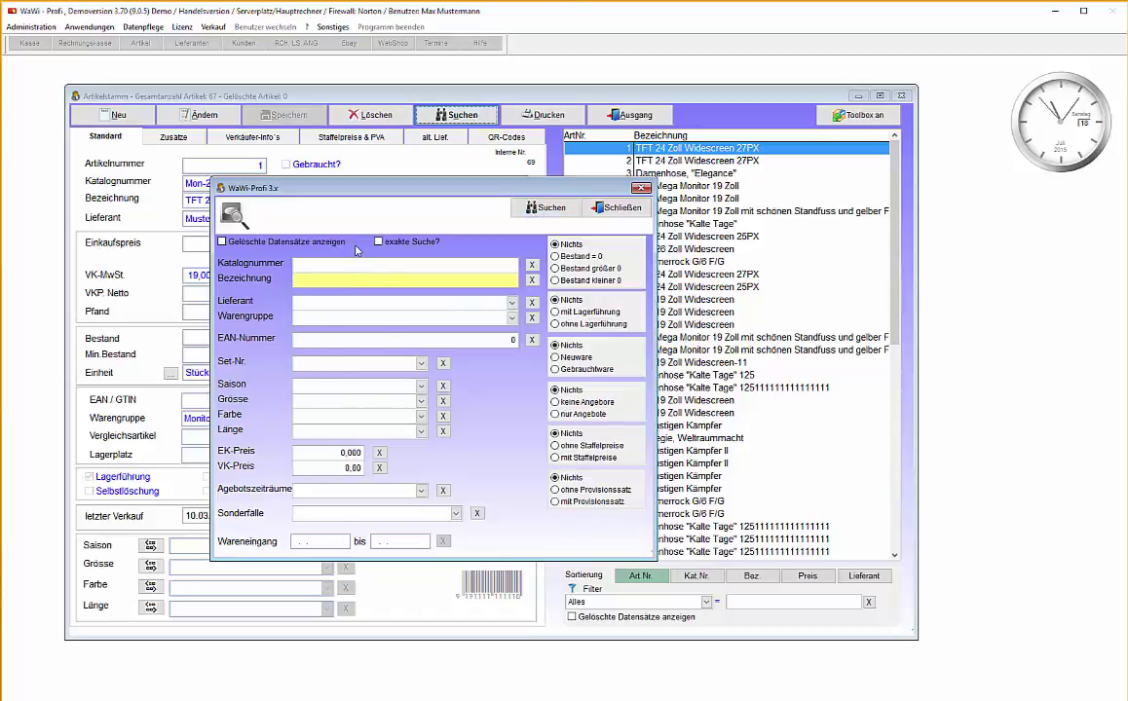
{"action": "type", "text": "tft"}
{"action": "left_click", "coordinate": [326, 467]}
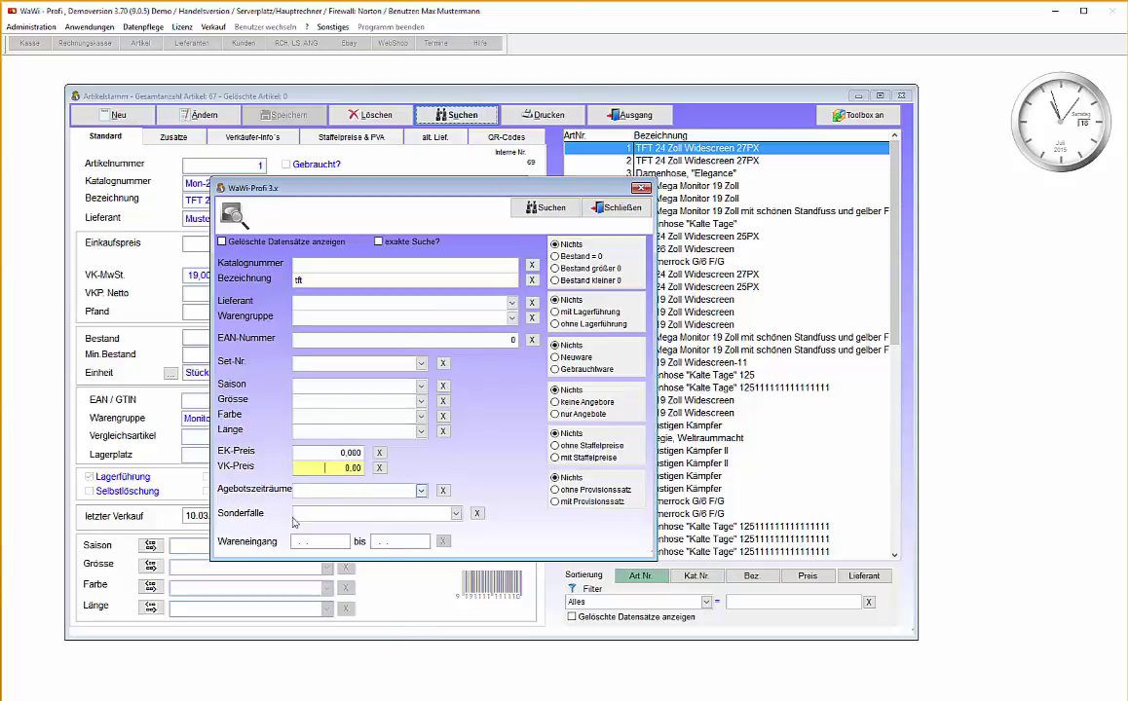
{"action": "type", "text": "159"}
{"action": "left_click", "coordinate": [288, 303]}
{"action": "left_click", "coordinate": [287, 298]}
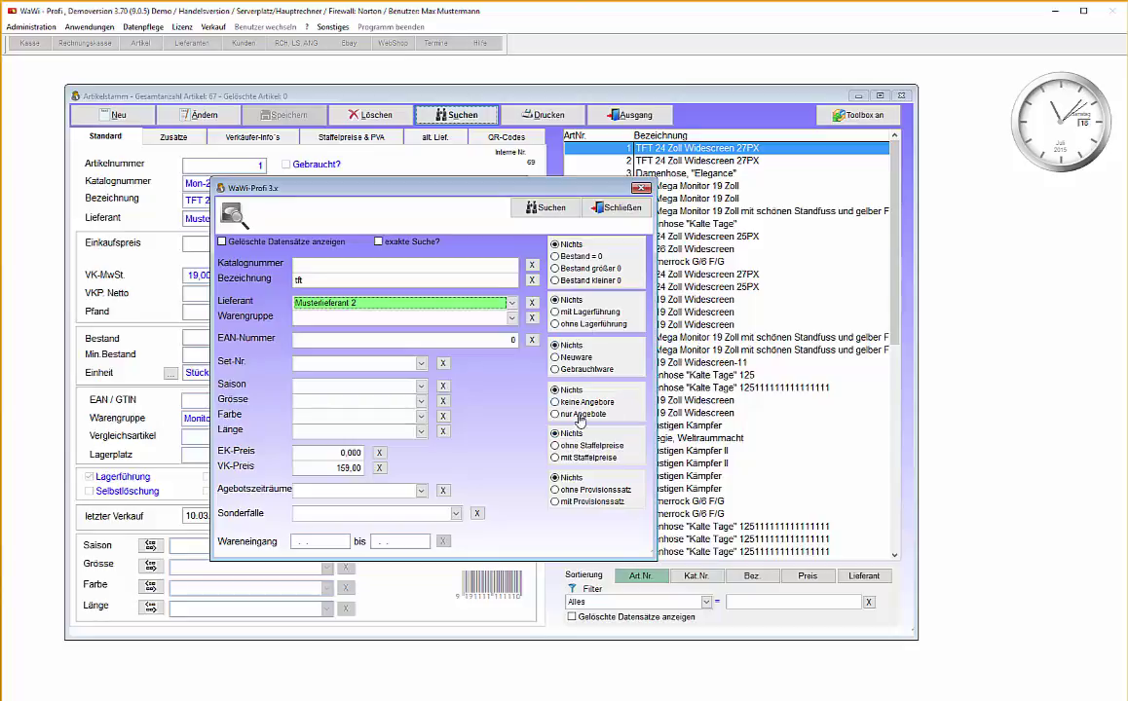
- Run the article search with the entered criteria and close the search window, keeping the filtered article list
{"action": "left_click", "coordinate": [551, 209]}
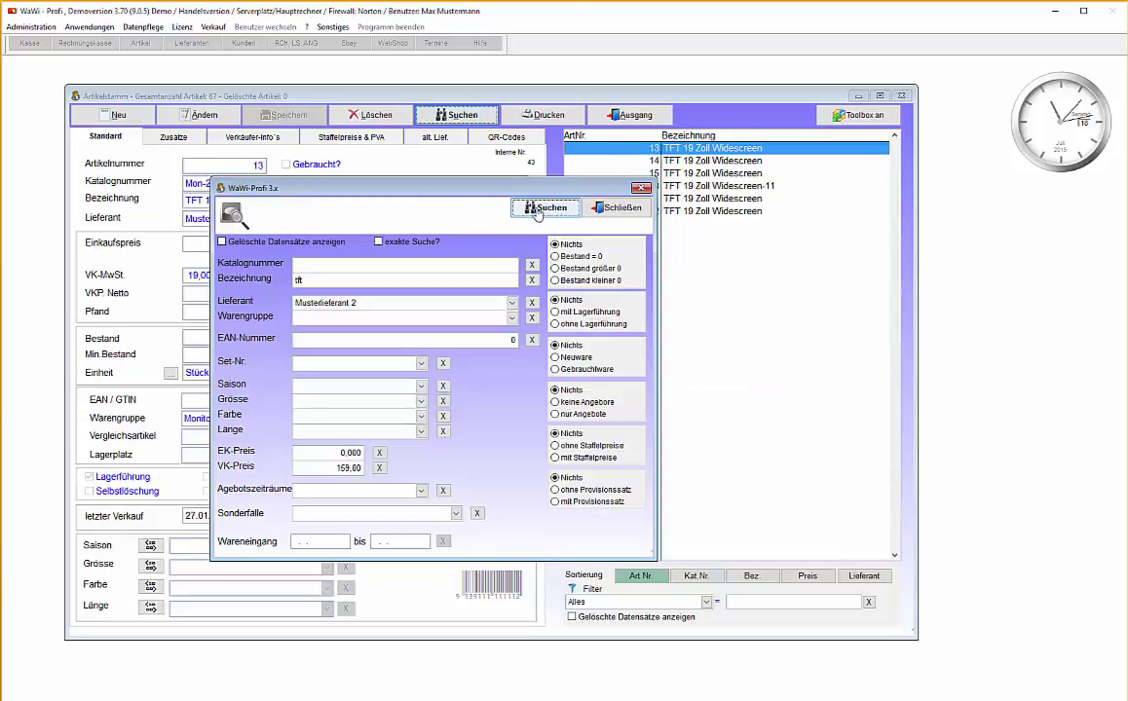
{"action": "left_click_drag", "start_coordinate": [521, 194], "coordinate": [424, 221]}
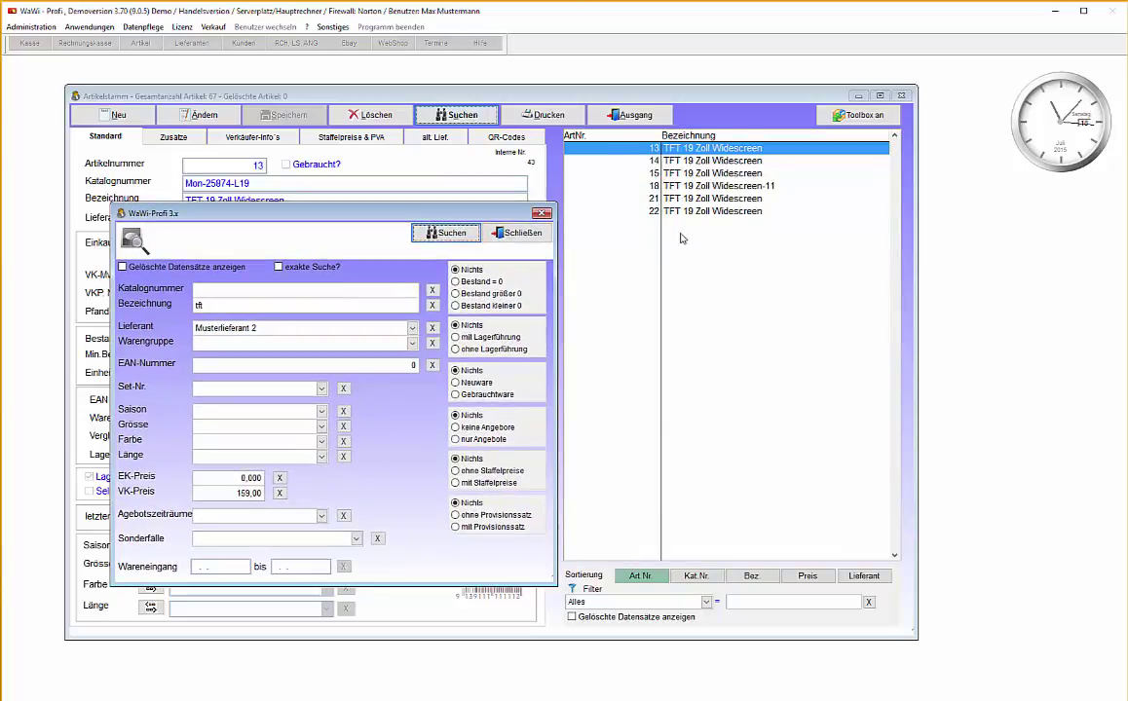
{"action": "left_click", "coordinate": [523, 234]}
- Change the Bezeichnung of article 18 to "TFT 19 Zoll Widescreen-112" and save the record
{"action": "left_click", "coordinate": [698, 173]}
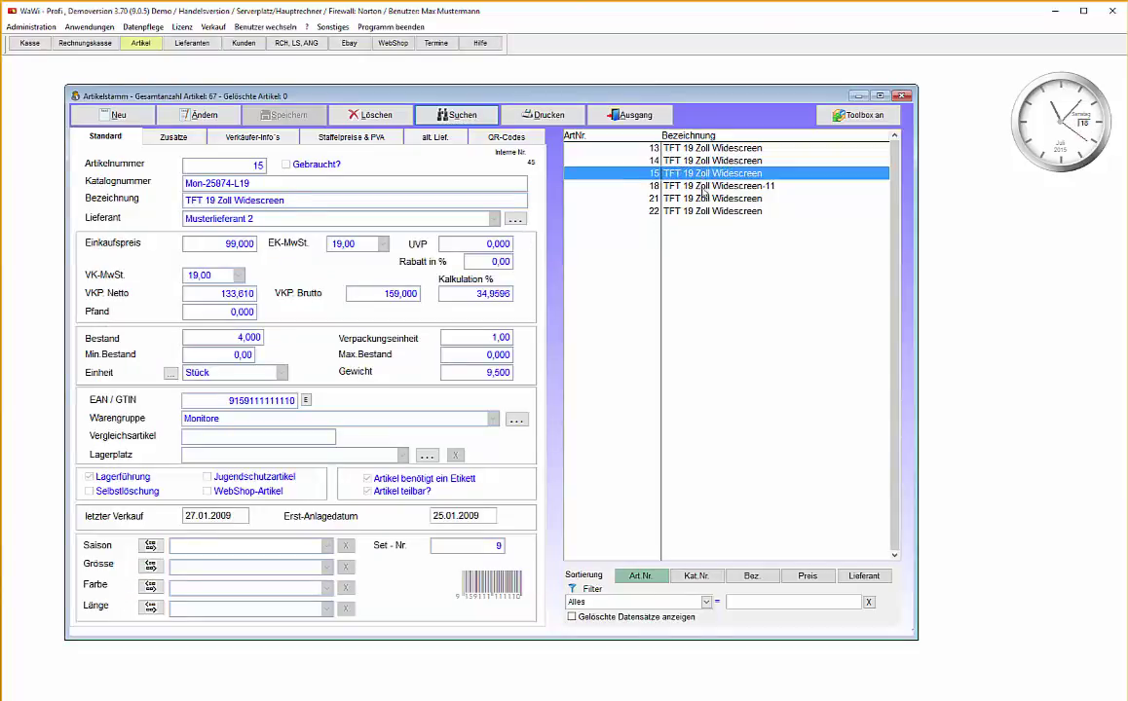
{"action": "left_click", "coordinate": [702, 188]}
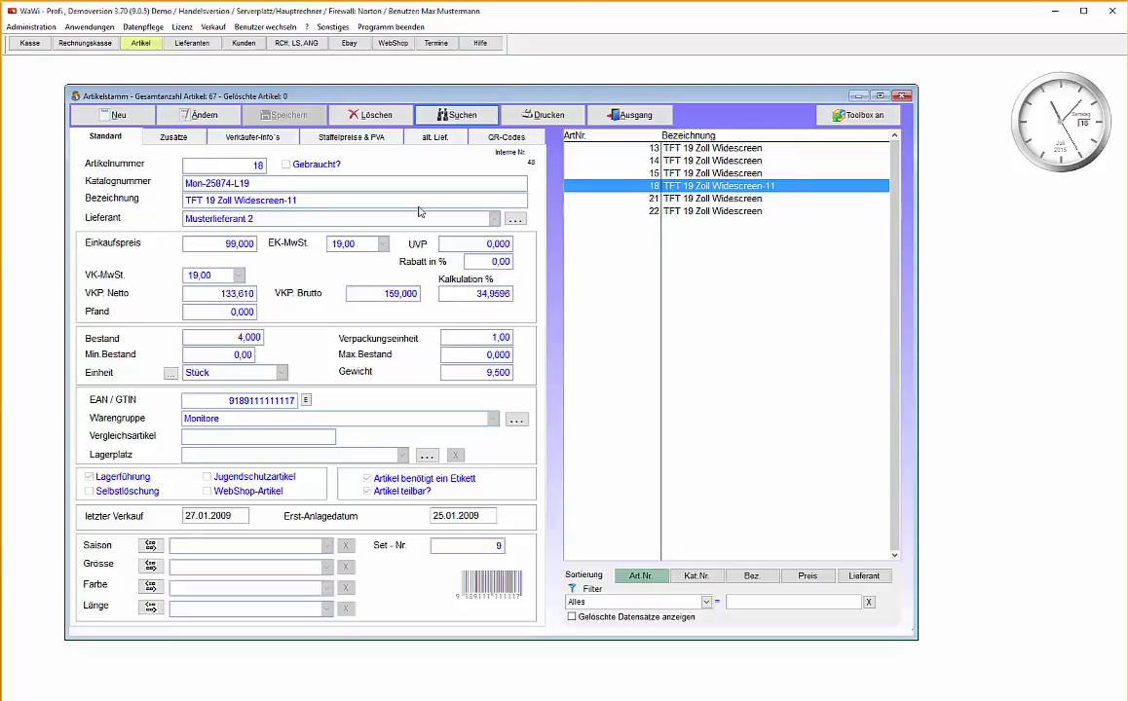
{"action": "left_click", "coordinate": [200, 115]}
{"action": "key", "text": "Tab"}
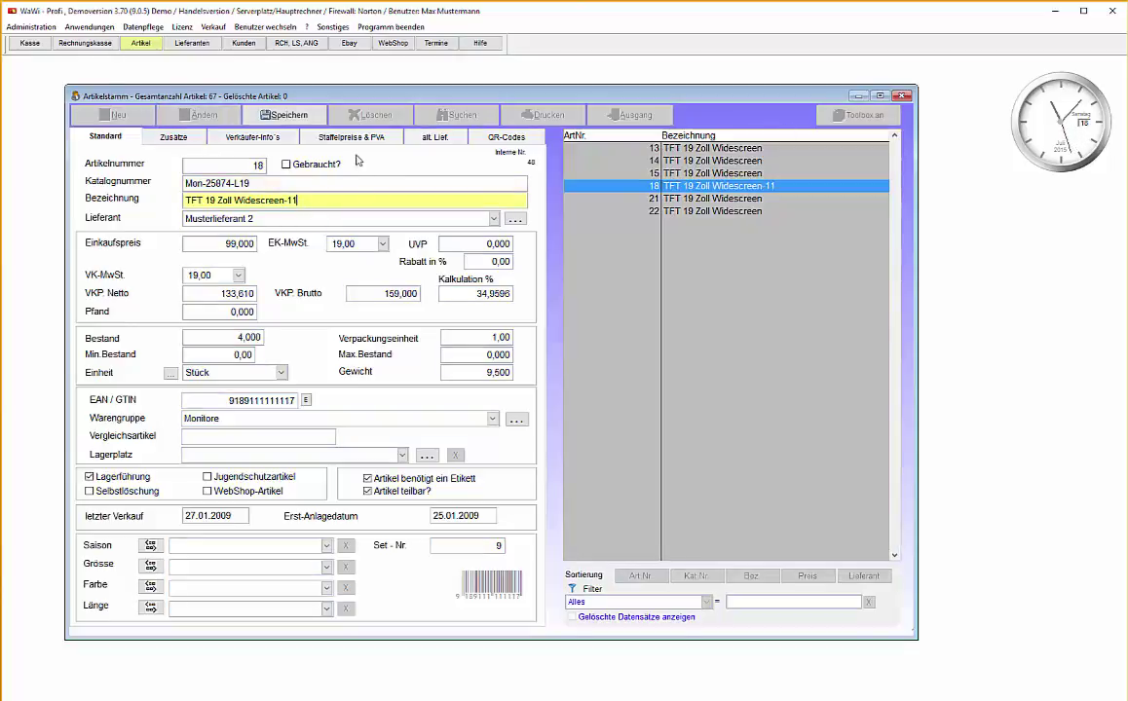
{"action": "type", "text": "2"}
{"action": "left_click", "coordinate": [281, 124]}
{"action": "left_click", "coordinate": [457, 379]}
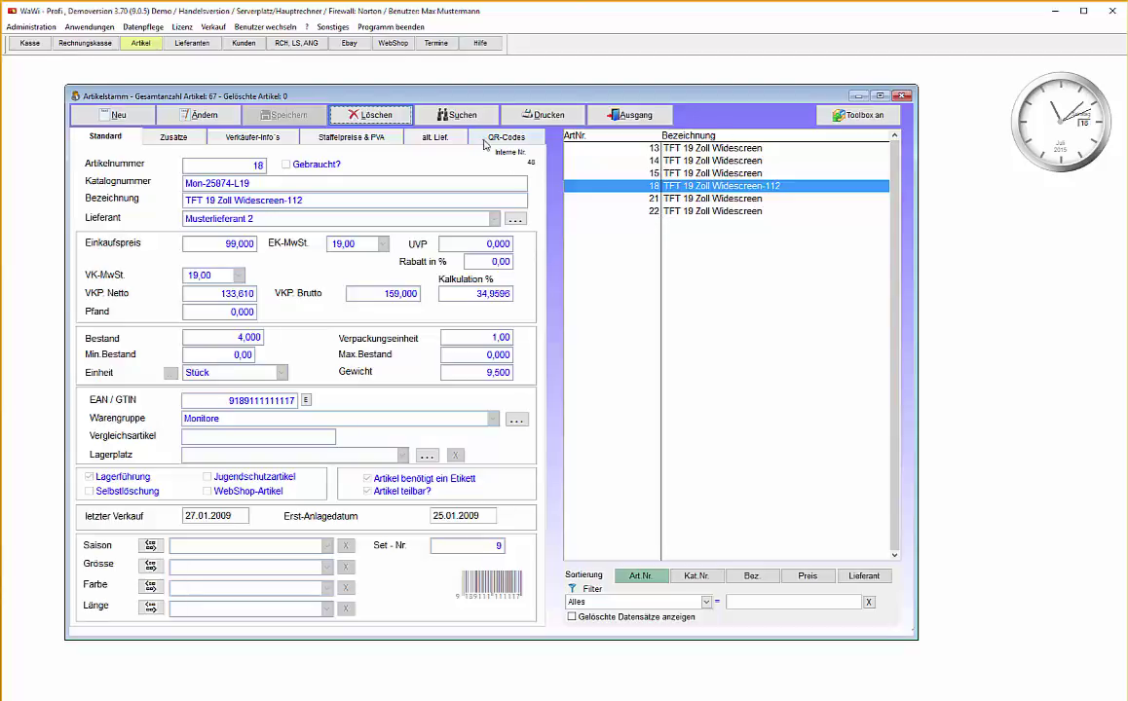
- Preview the article list printout using the Laut Liste option, then close the preview and the print form
{"action": "left_click", "coordinate": [544, 115]}
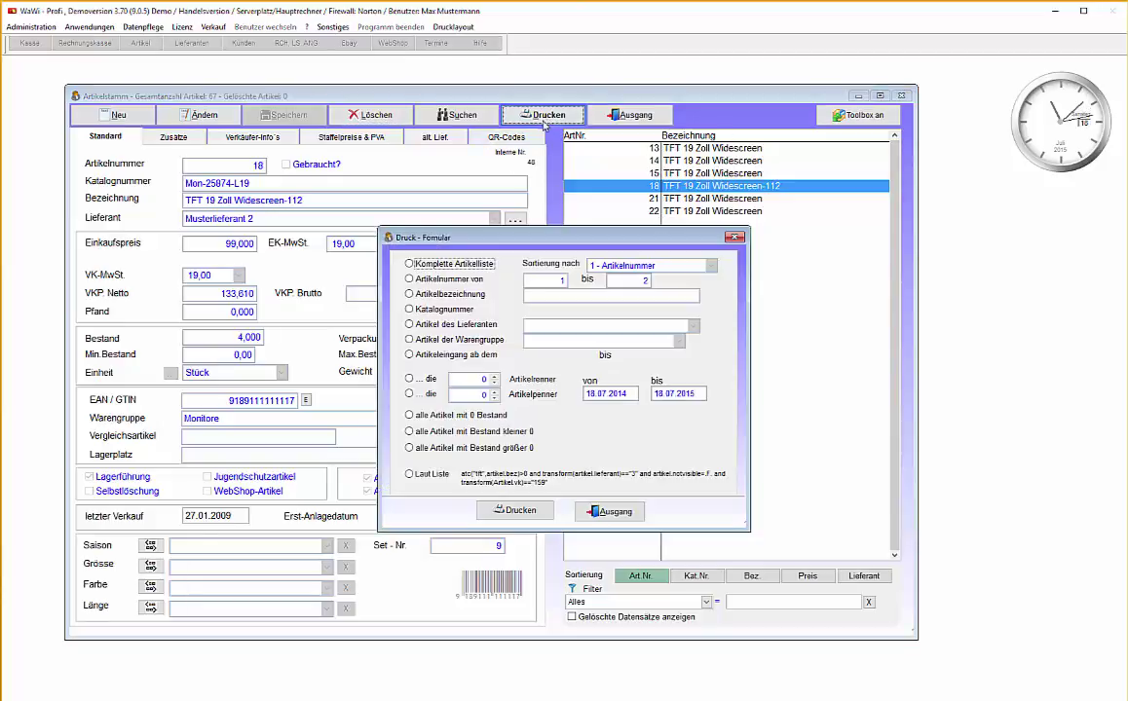
{"action": "left_click", "coordinate": [412, 475]}
{"action": "left_click_drag", "start_coordinate": [629, 236], "coordinate": [493, 247]}
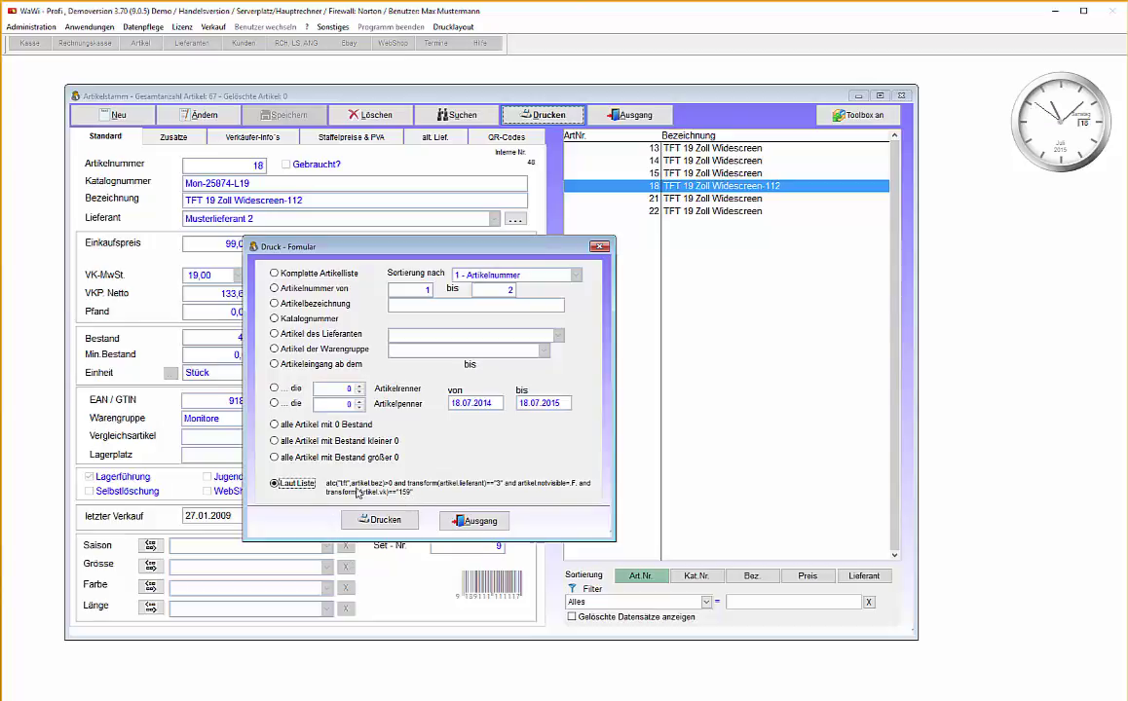
{"action": "left_click", "coordinate": [387, 521]}
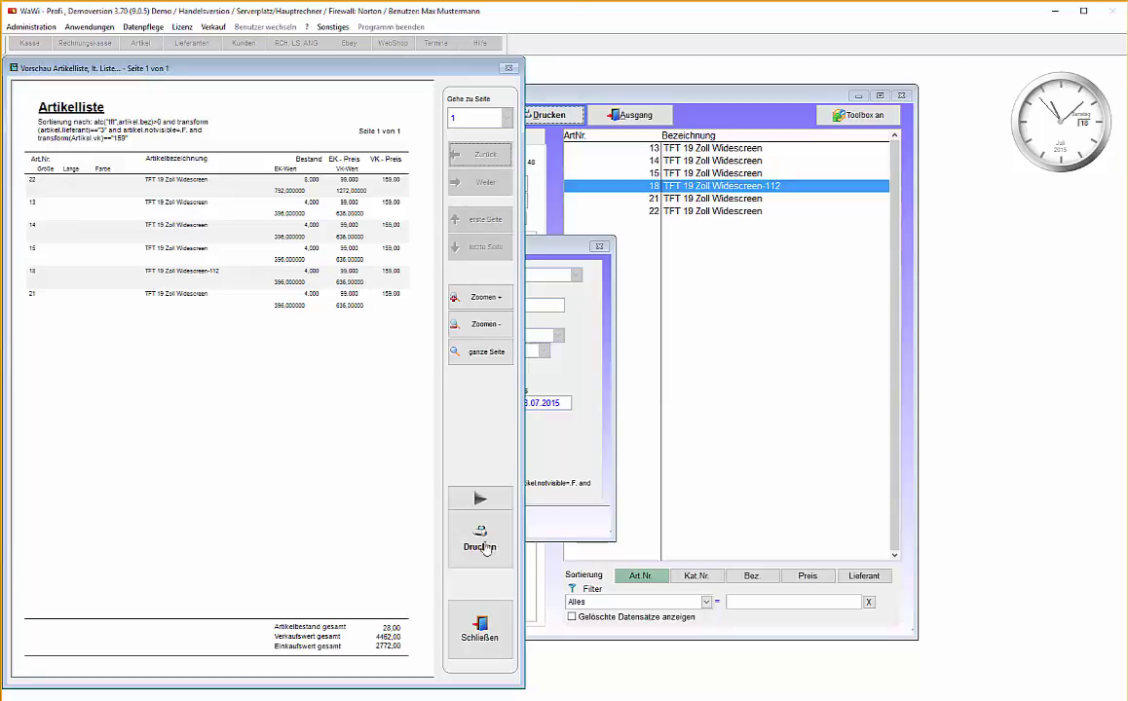
{"action": "left_click", "coordinate": [466, 648]}
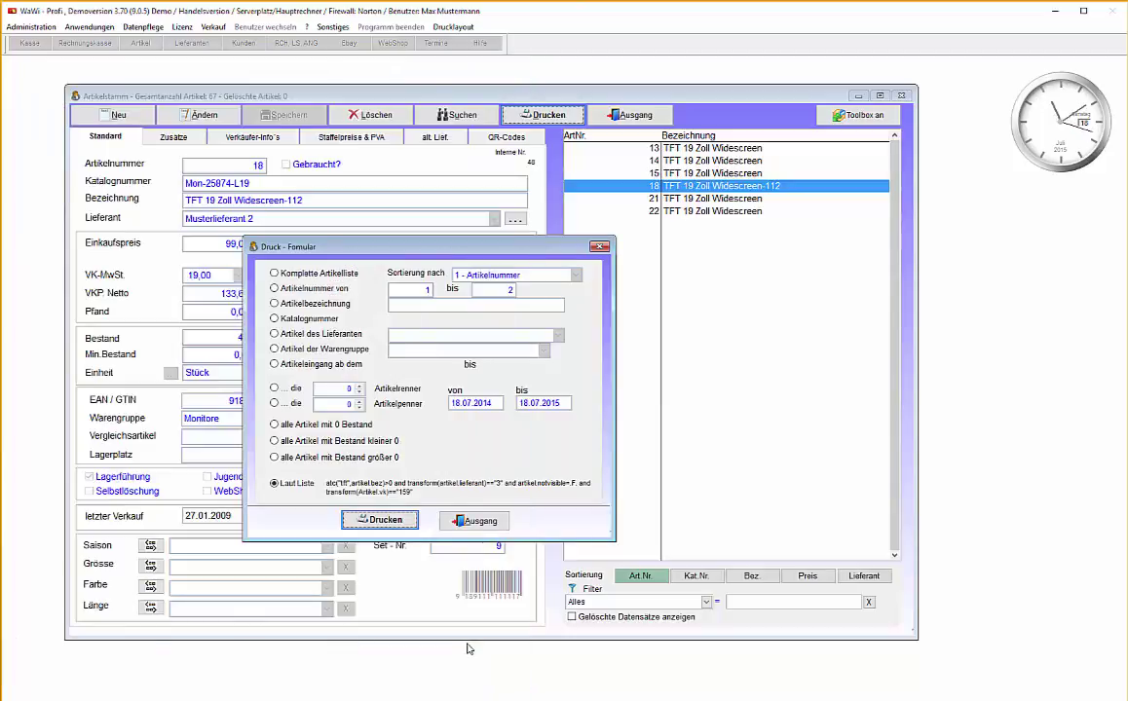
{"action": "left_click", "coordinate": [474, 520]}
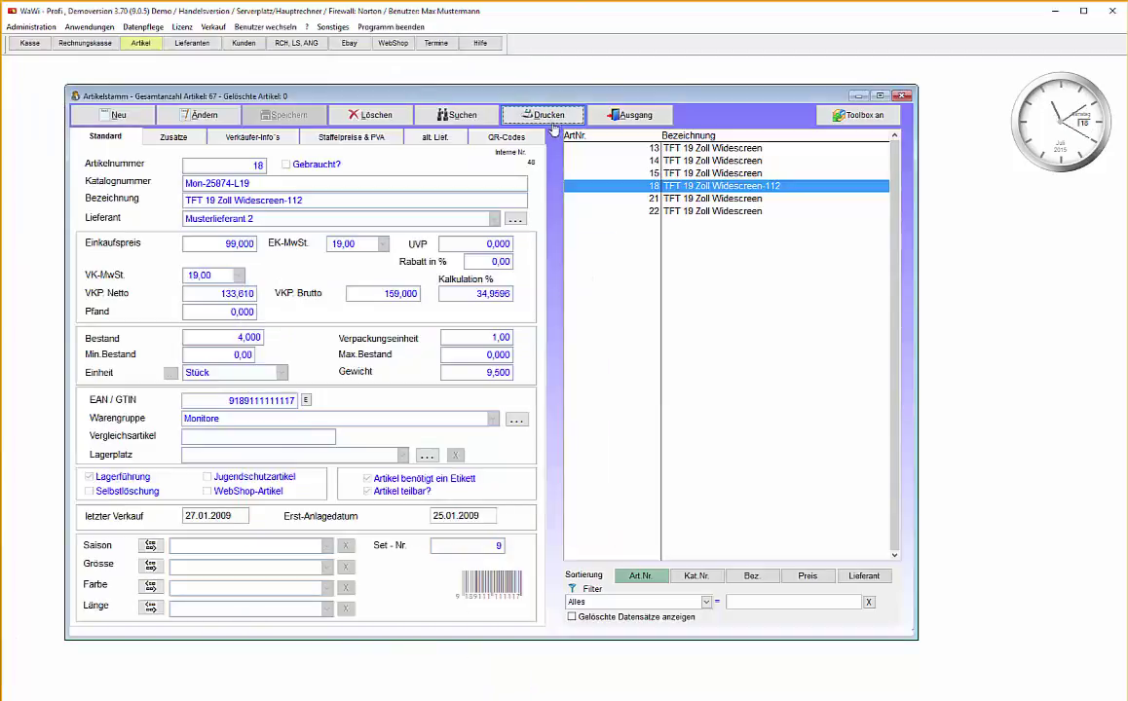